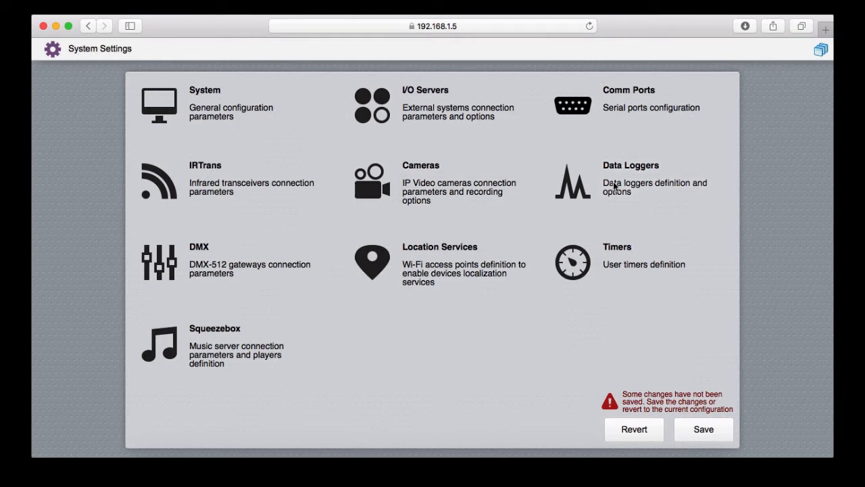
In the Data Loggers settings, add a new data logger of type range with the ID logger1
left_click(615, 186)
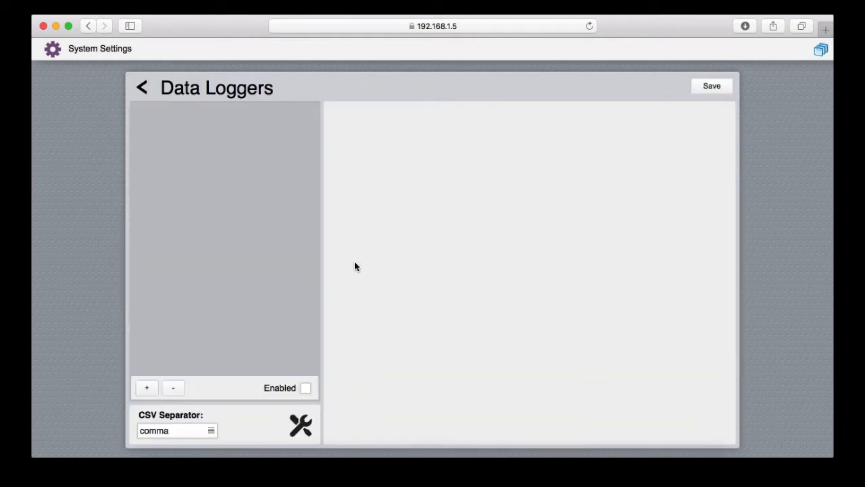
left_click(143, 388)
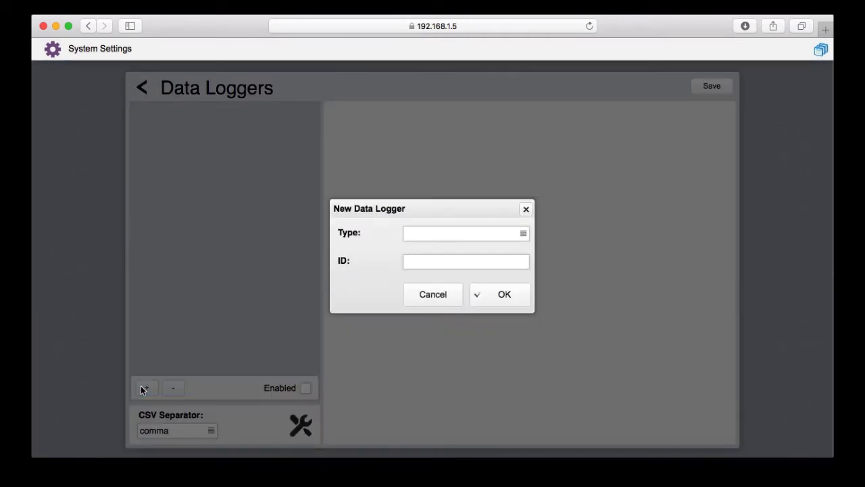
left_click(420, 236)
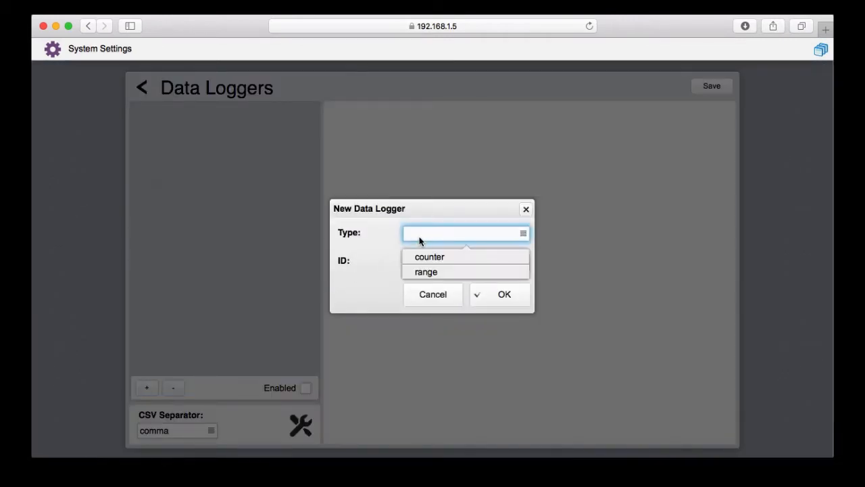
left_click(428, 271)
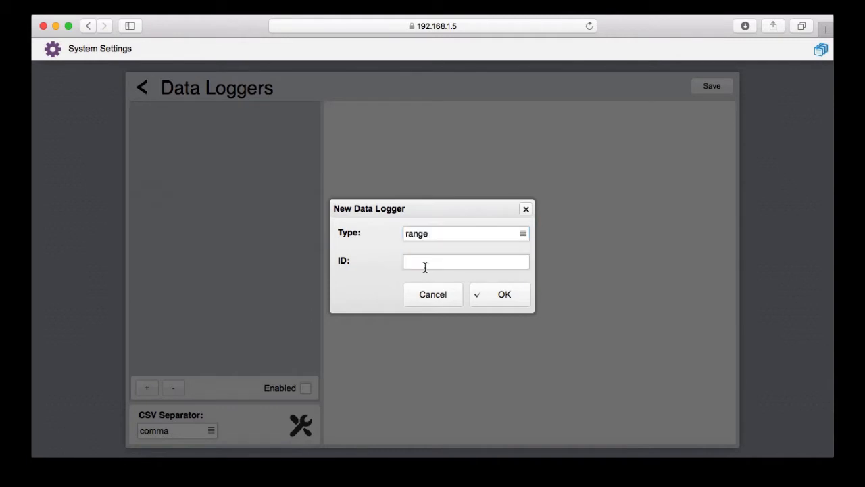
left_click(422, 261)
type("lo")
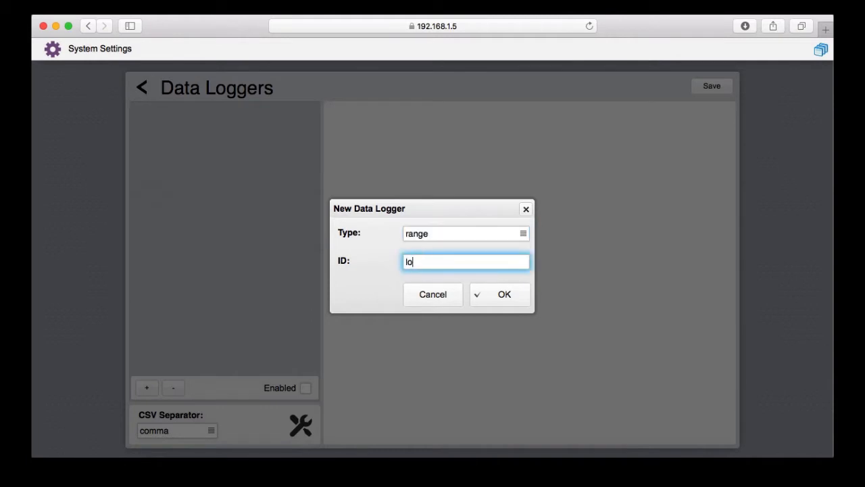
type("gger1")
left_click(496, 299)
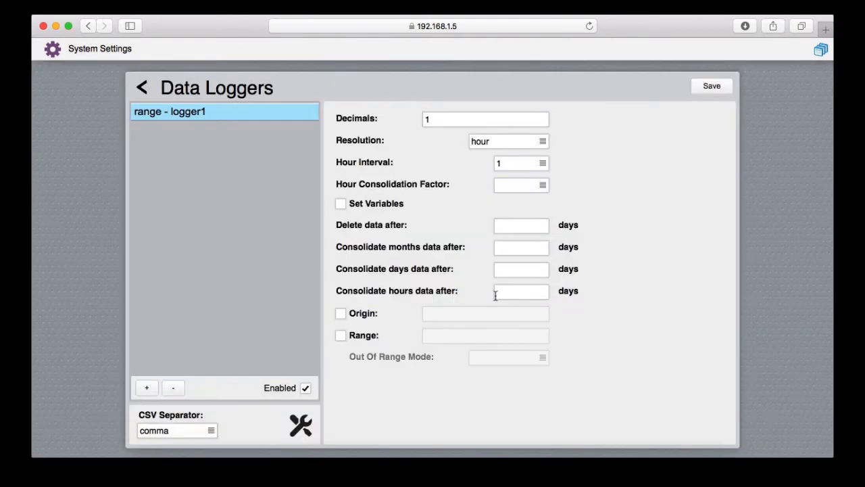
Set logger1 to 0 decimals and minute resolution, and save the configuration with a server restart
left_click(444, 122)
key("BackSpace")
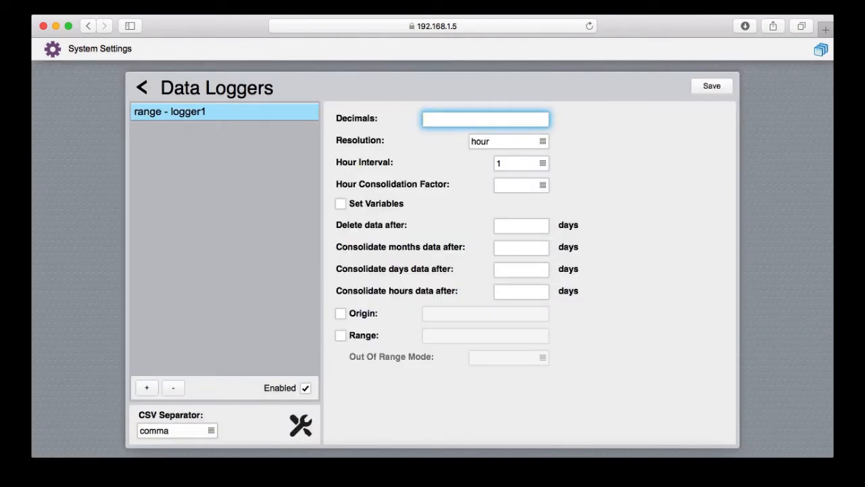
type("0")
left_click(497, 142)
left_click(504, 165)
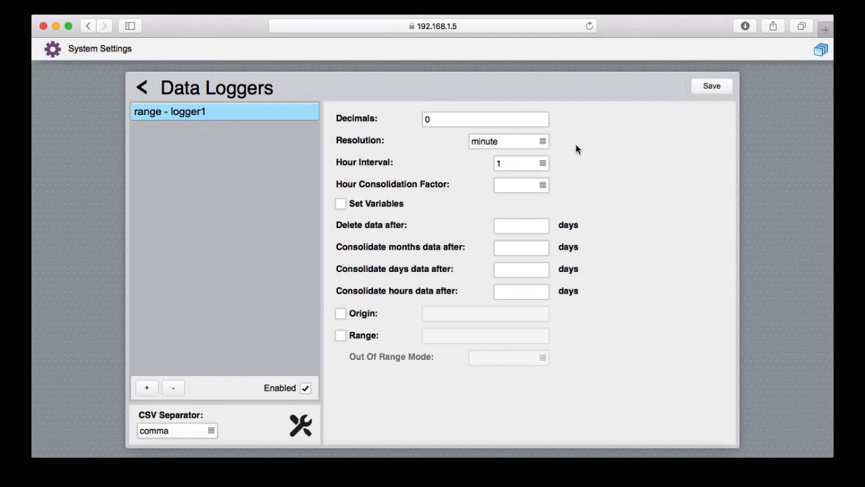
left_click(713, 88)
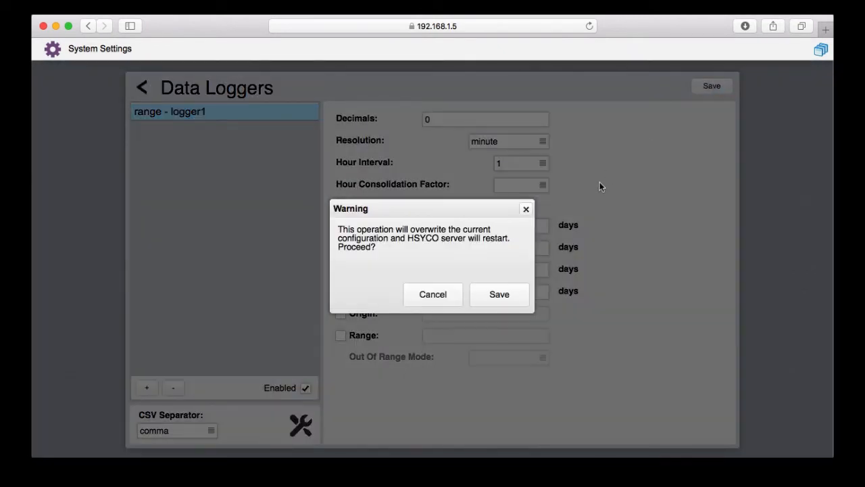
left_click(505, 294)
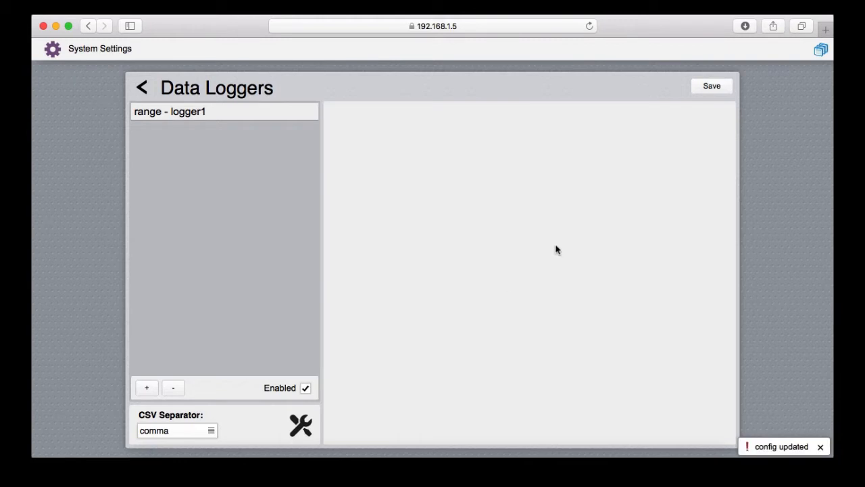
In the File Manager, create a new file named logger.txt inside the events folder
left_click(820, 49)
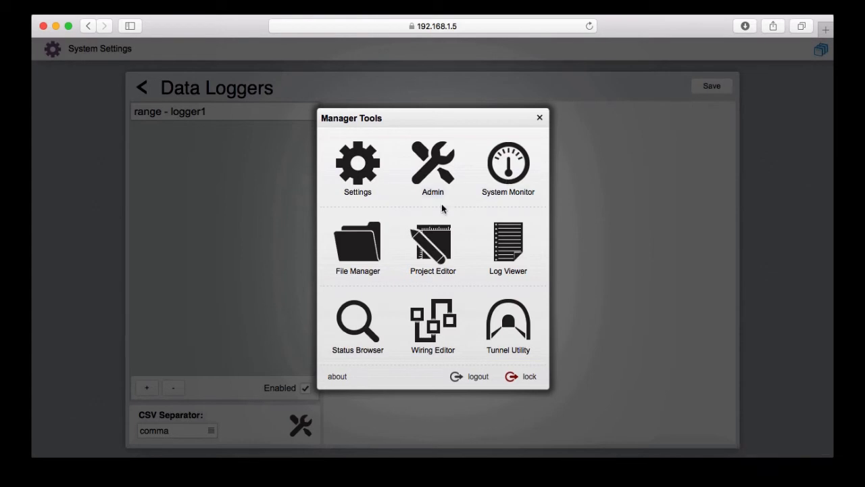
left_click(373, 247)
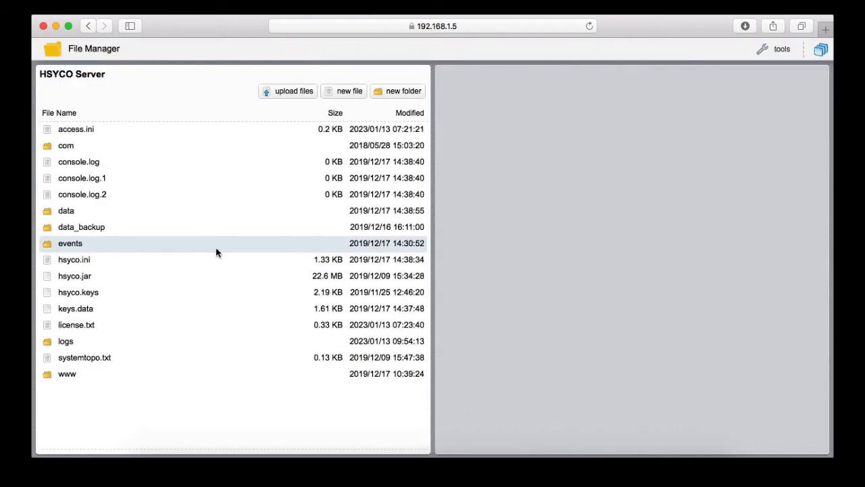
left_click(70, 243)
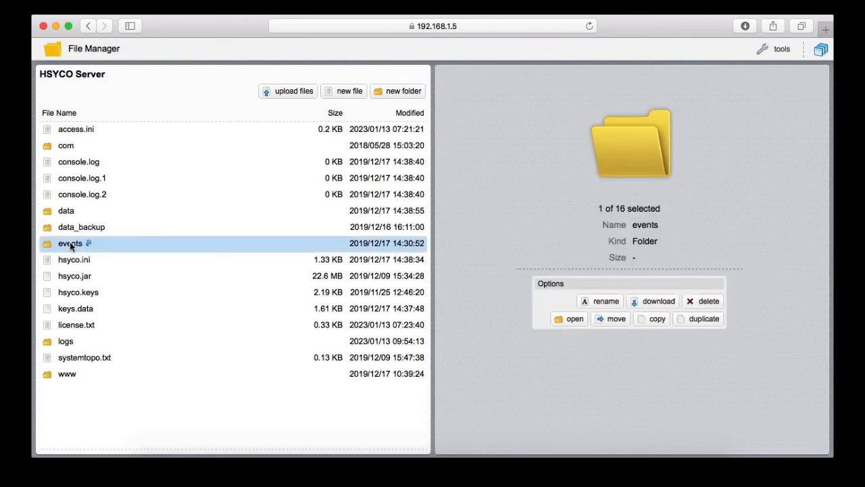
double_click(70, 243)
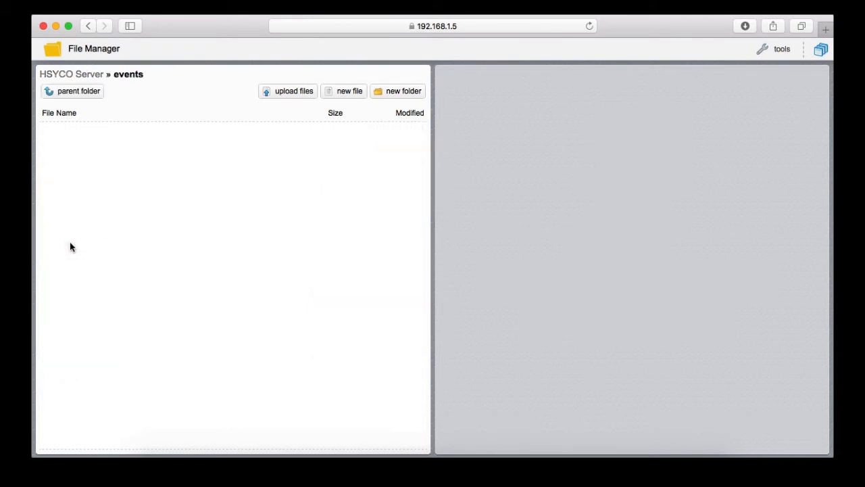
left_click(341, 94)
type("logg")
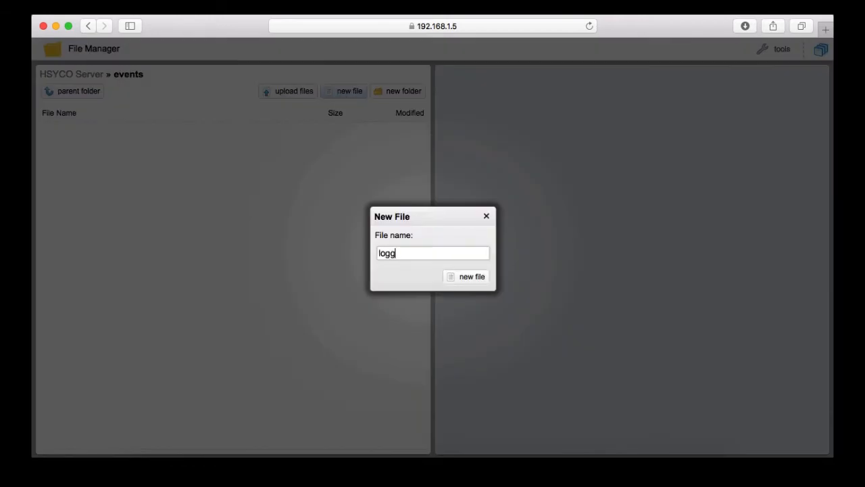
type("er.txt")
left_click(471, 280)
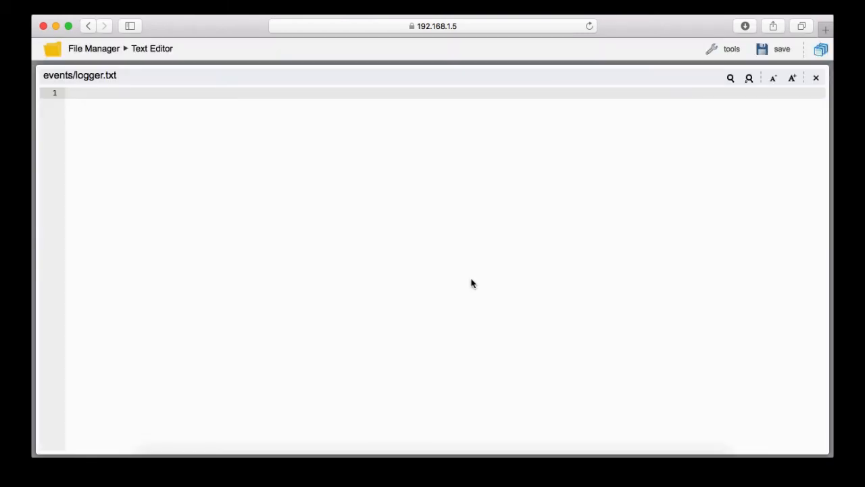
Write the event condition "io system.cpu.usage or time :" on the first line of logger.txt
type("io")
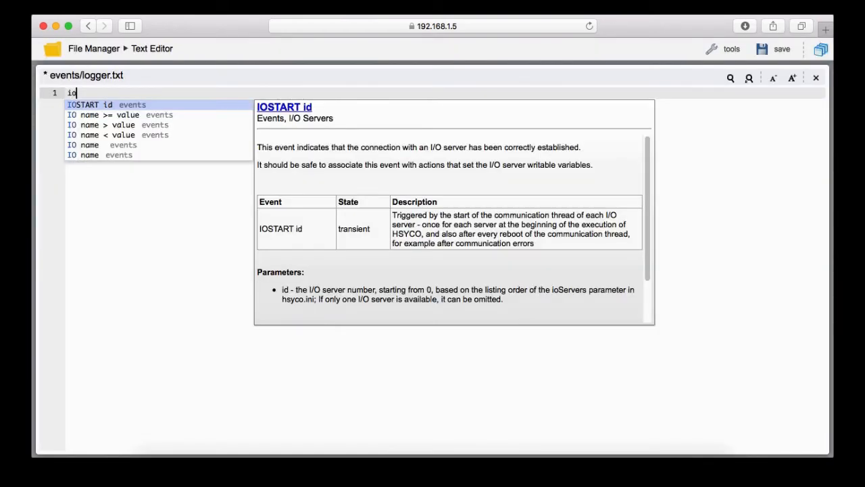
type(" syst")
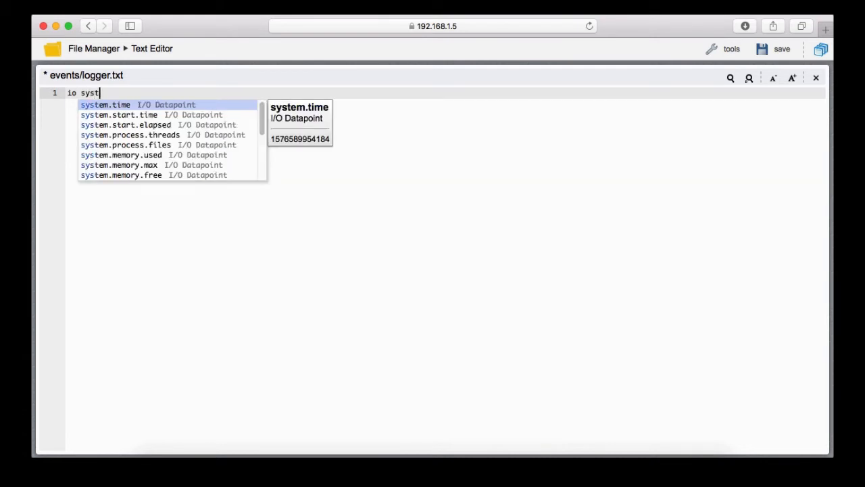
type("em.cp")
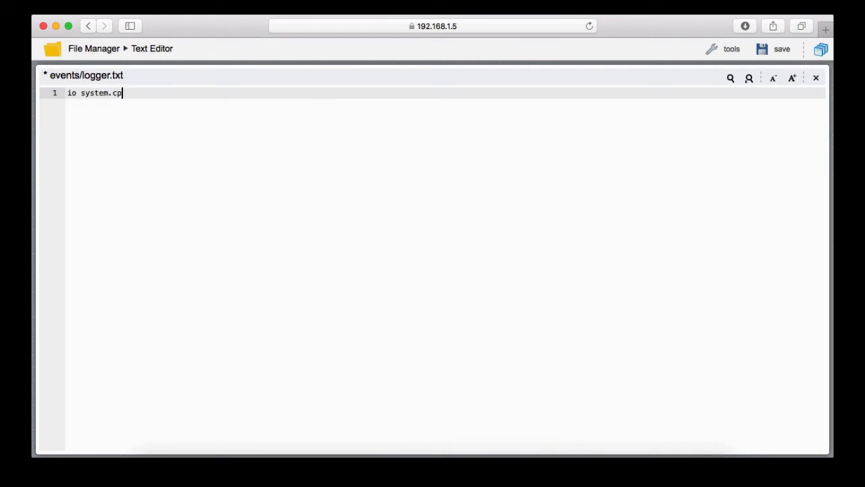
type("u.usage or time ")
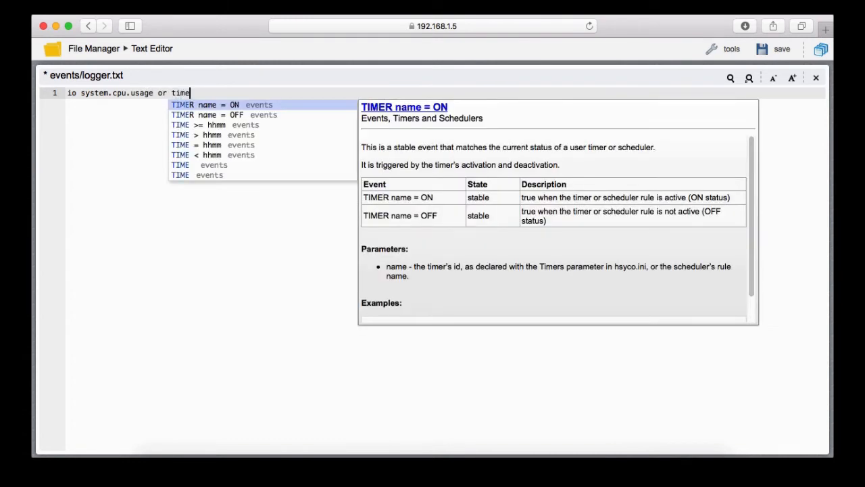
type(":")
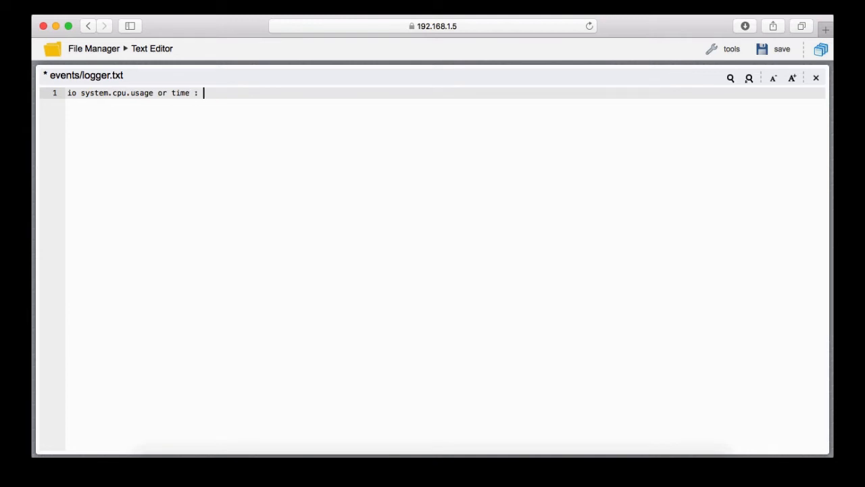
Complete the rule with the action "DATALOGGER logger1 = io system.cpu.usage" and save the file
type(" DAT")
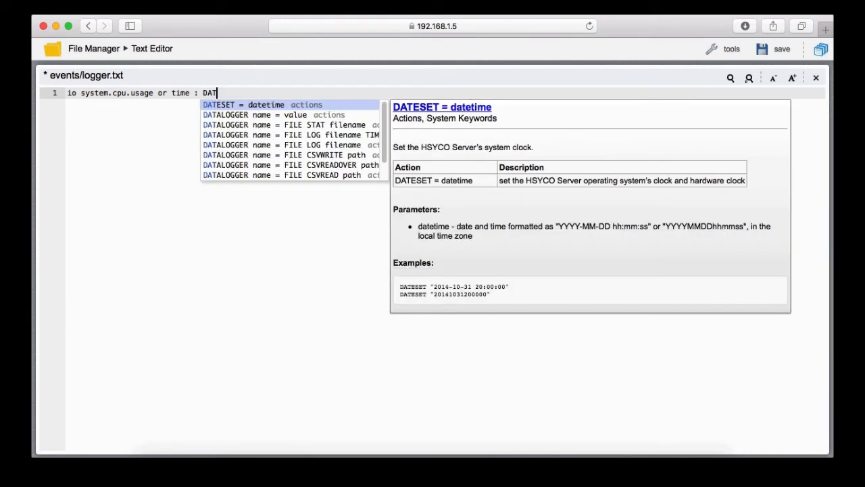
type("ALOGGER")
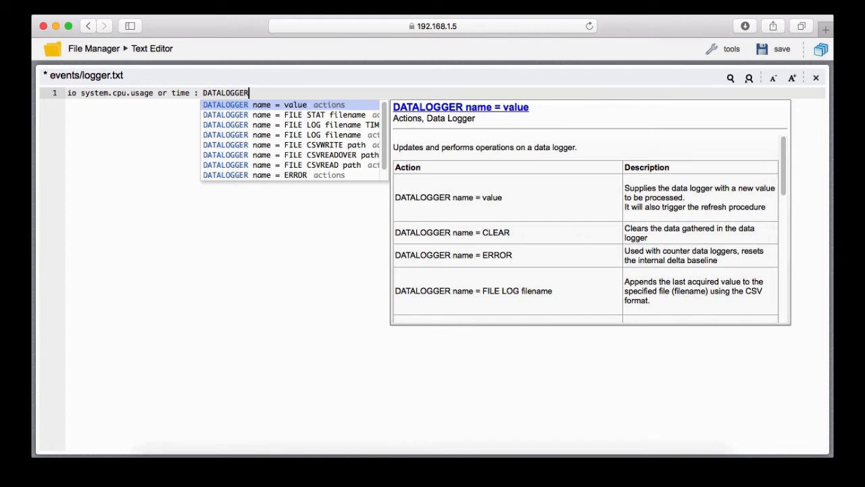
type(" logger")
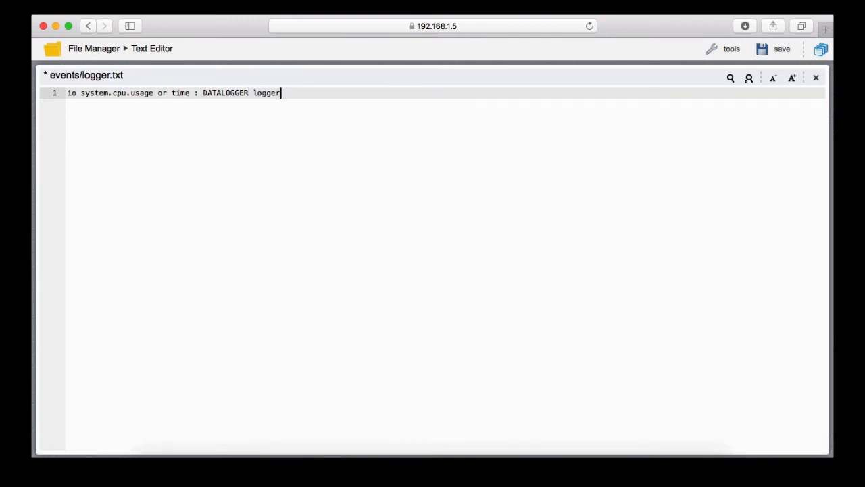
type("1 =")
type(" io s")
type("ystem.c")
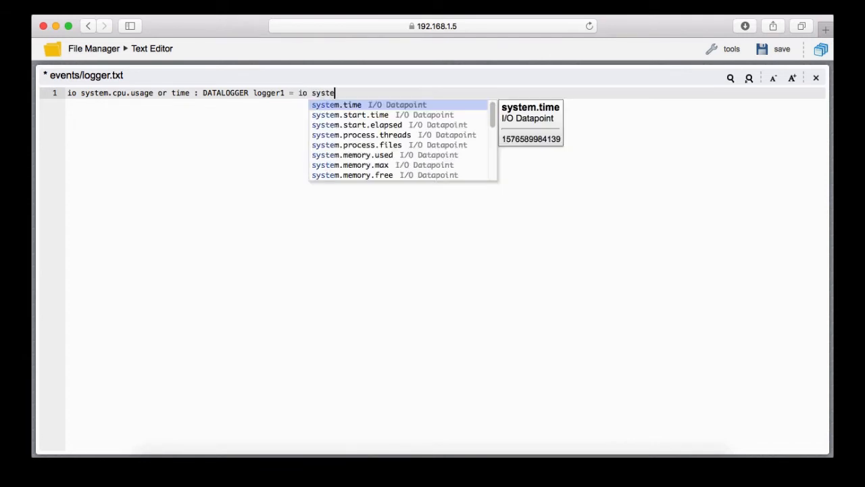
type("pu.")
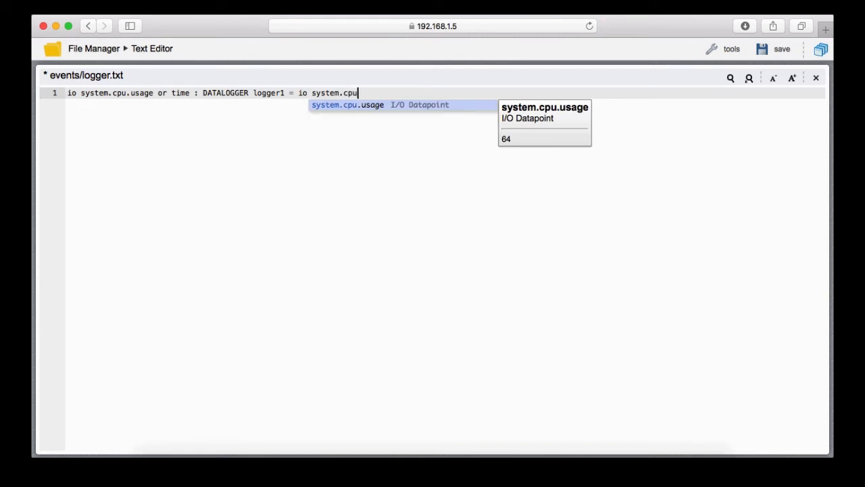
type("usage")
left_click(775, 51)
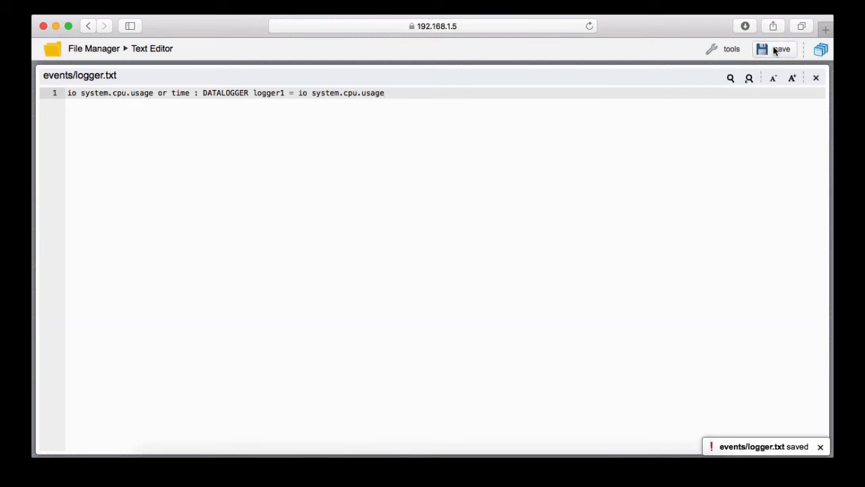
In the Project Editor, add a datalogger object to the tutorial project's landscape menu page and enlarge it to about 948 by 539 px
left_click(819, 47)
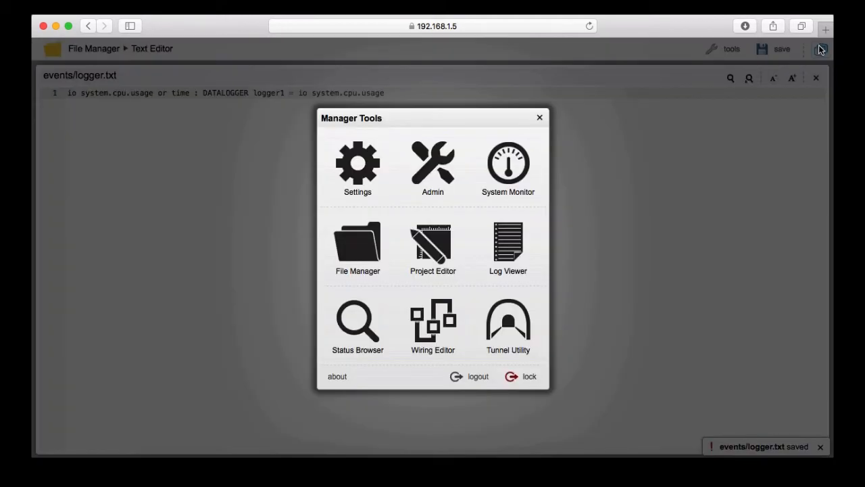
left_click(434, 248)
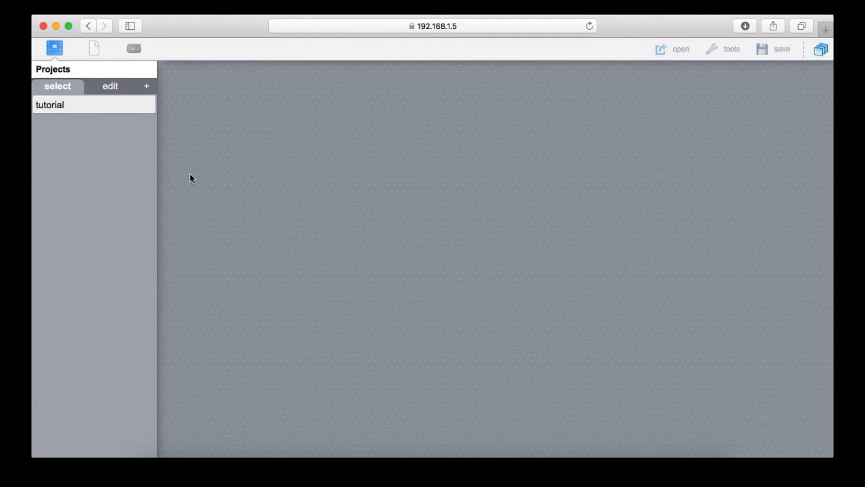
left_click(91, 103)
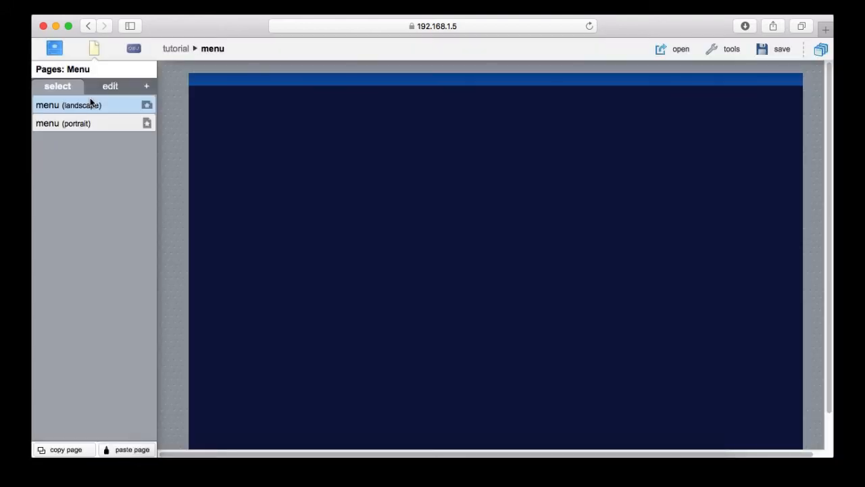
left_click(133, 49)
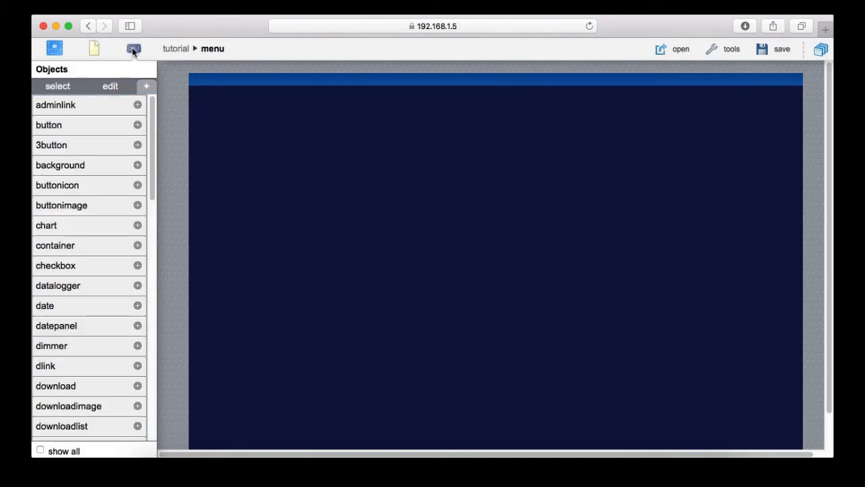
left_click(62, 289)
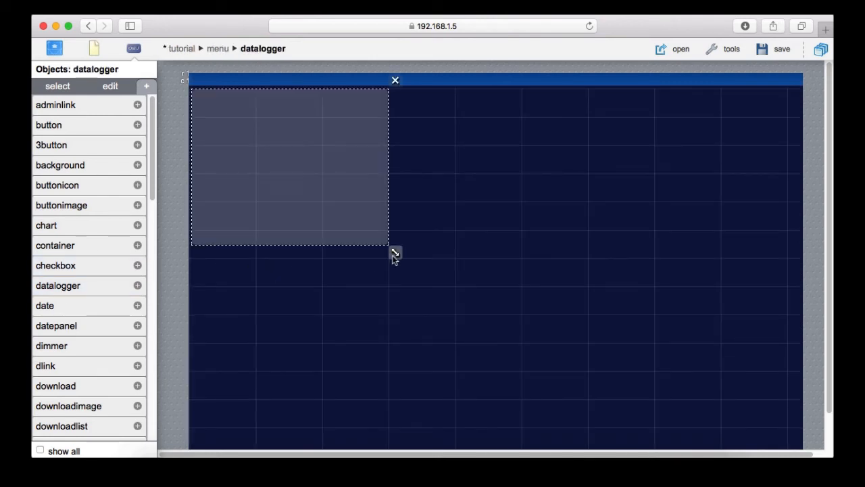
left_click_drag(395, 254, 796, 435)
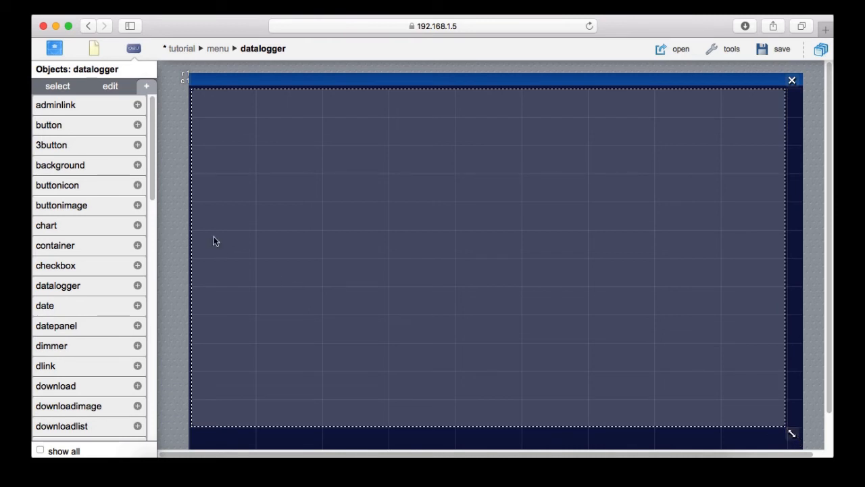
Set the datalogger object's logger ID to logger1 and its unit label to %
left_click(111, 90)
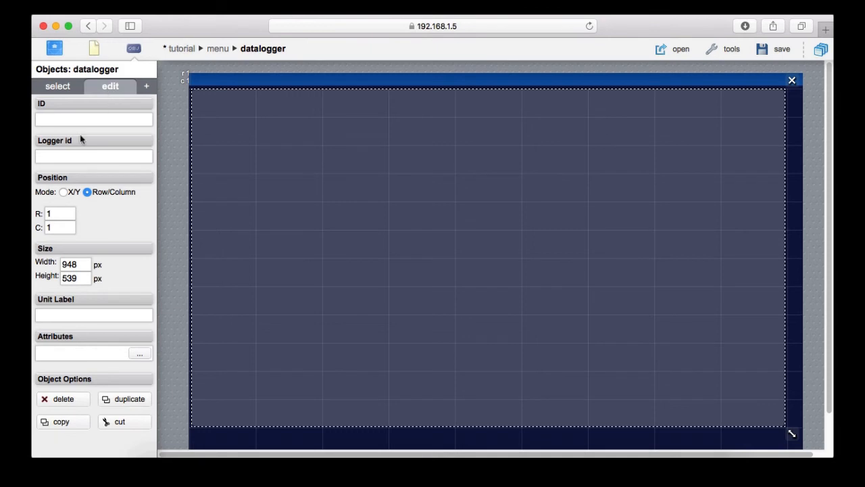
left_click(69, 159)
type("logg")
type("er")
type("%")
Add the attributes mode with value live and pastperiod with value false to the datalogger object
left_click(135, 354)
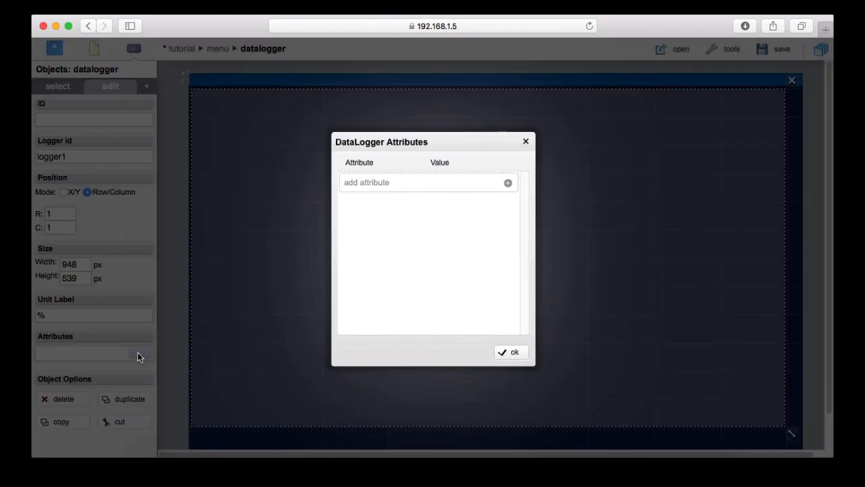
left_click(508, 184)
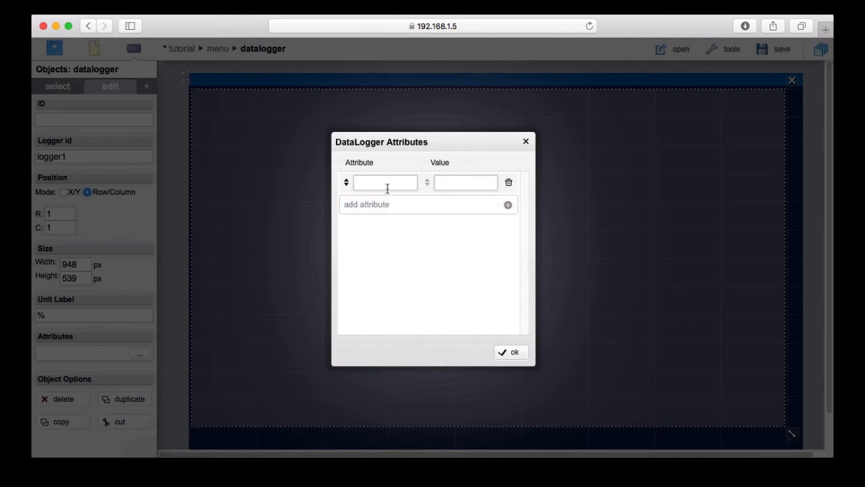
type("mode")
key("Tab")
type("live")
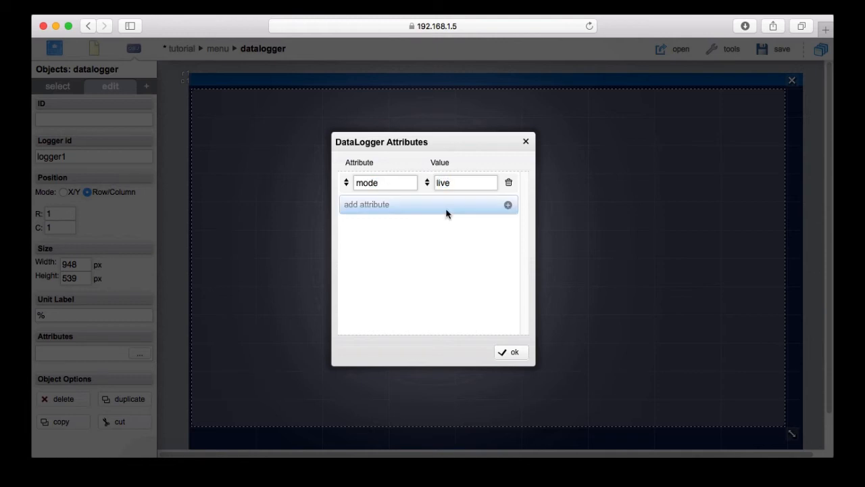
left_click(509, 205)
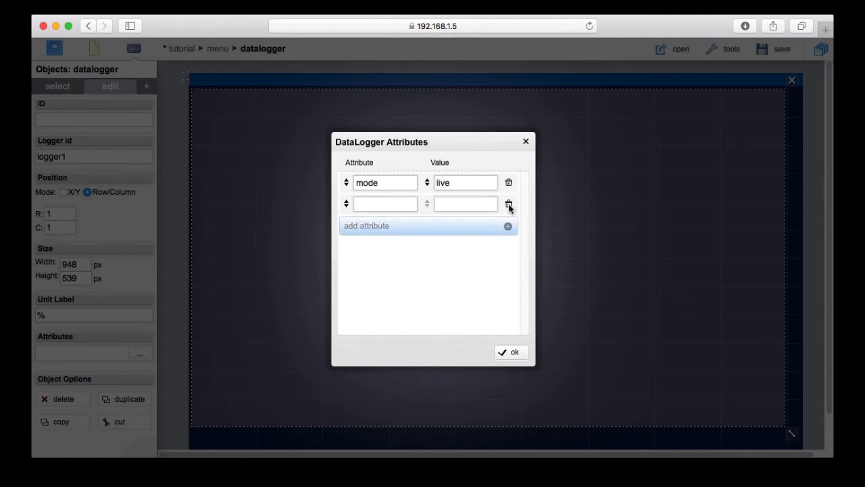
type("past")
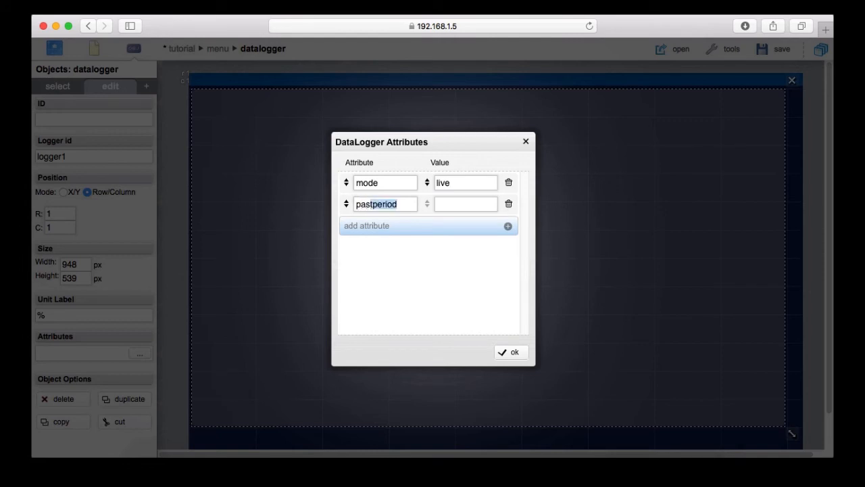
key("Tab")
type("false")
Add the attributes valuelabeltype with value popup and controls with value toolbar to the datalogger object
left_click(501, 230)
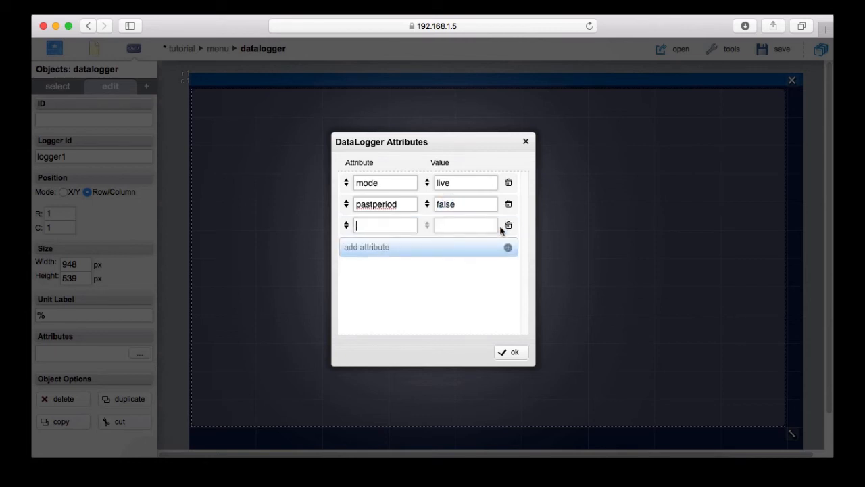
type("value")
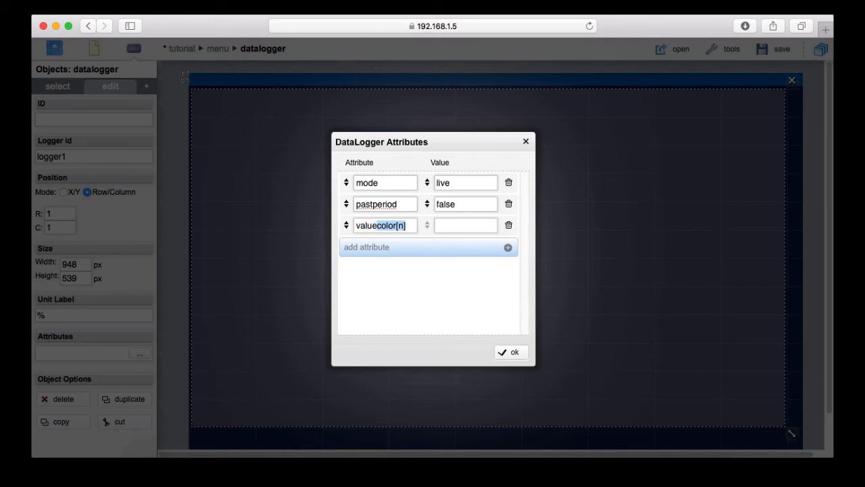
type("labelt")
key("Tab")
type("popup")
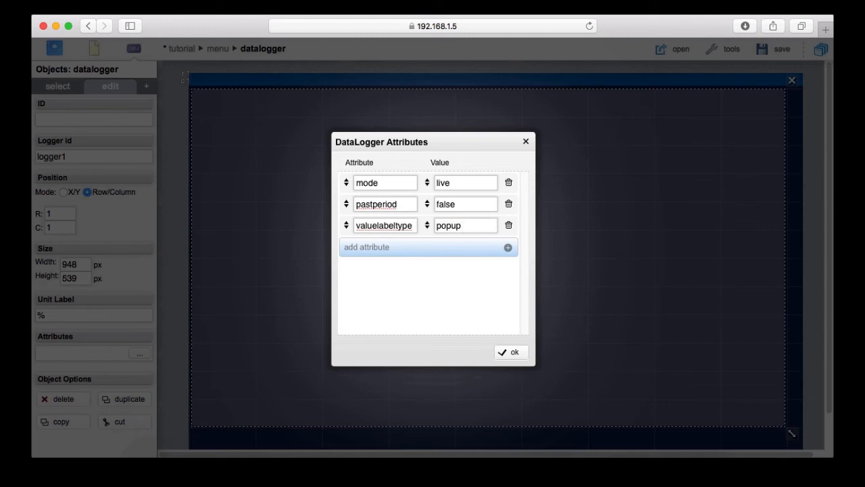
left_click(507, 248)
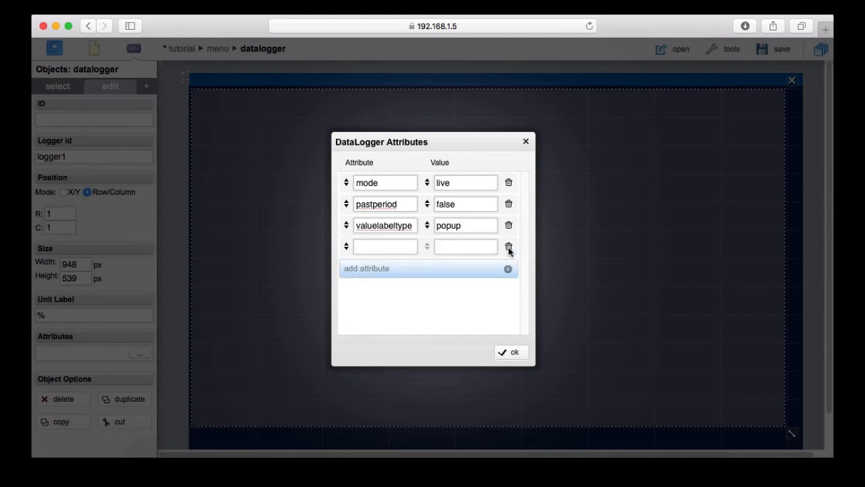
type("controls")
key("Tab")
type("toolbar")
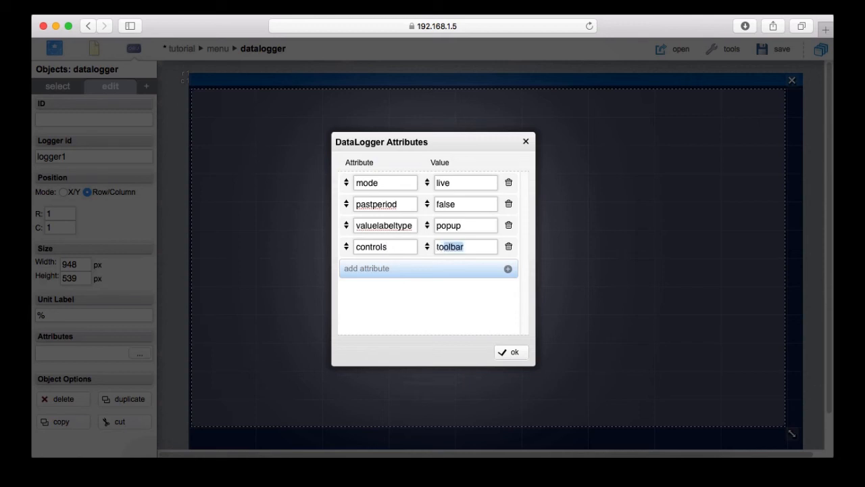
Add the attribute multichart with value false, apply the datalogger attributes and save the tutorial project
left_click(475, 268)
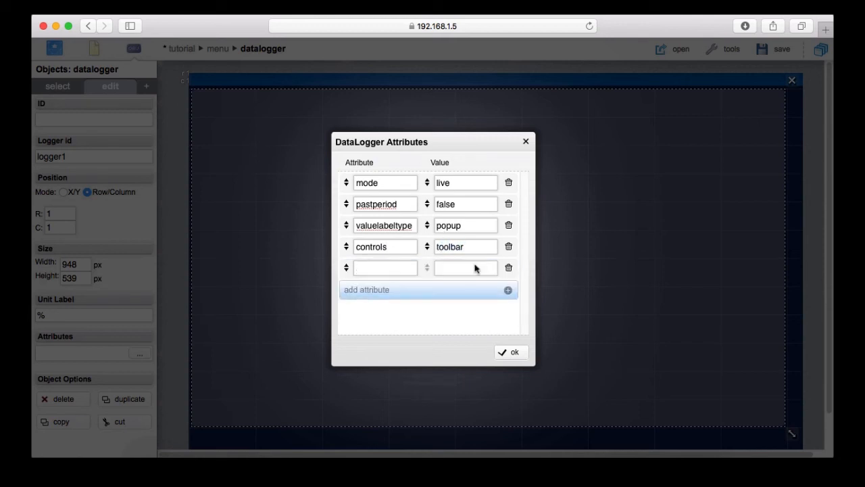
type("multichart")
key("Tab")
type("false")
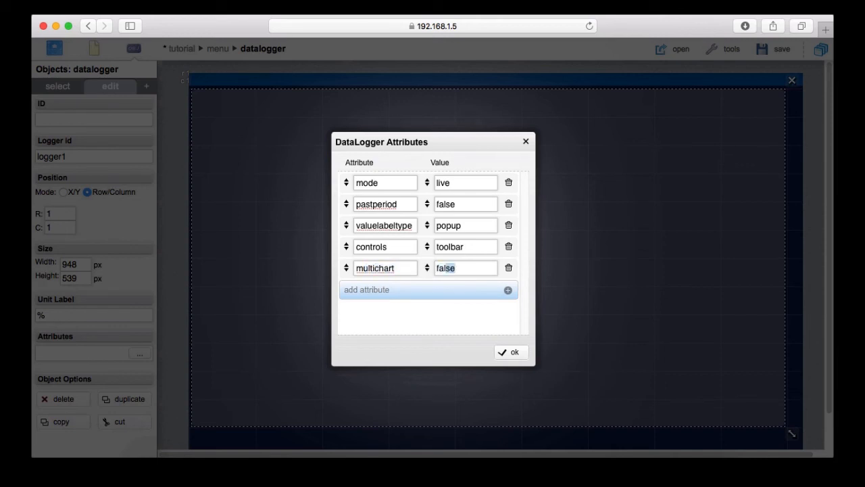
left_click(511, 353)
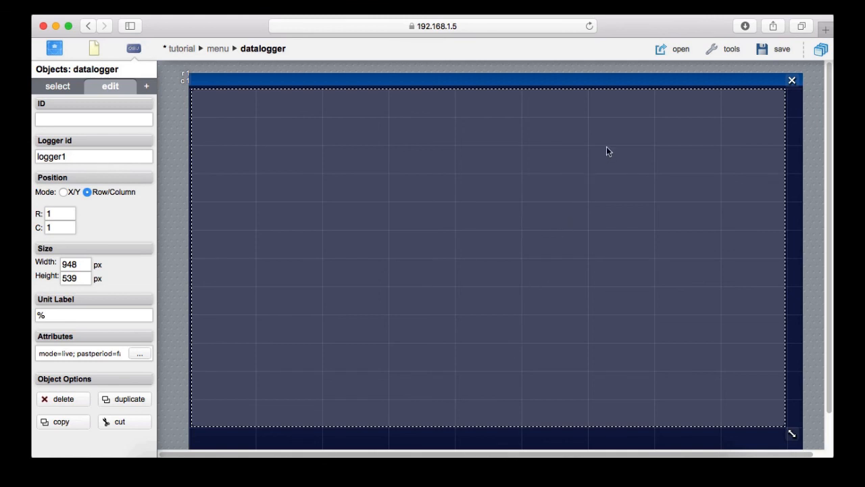
left_click(773, 50)
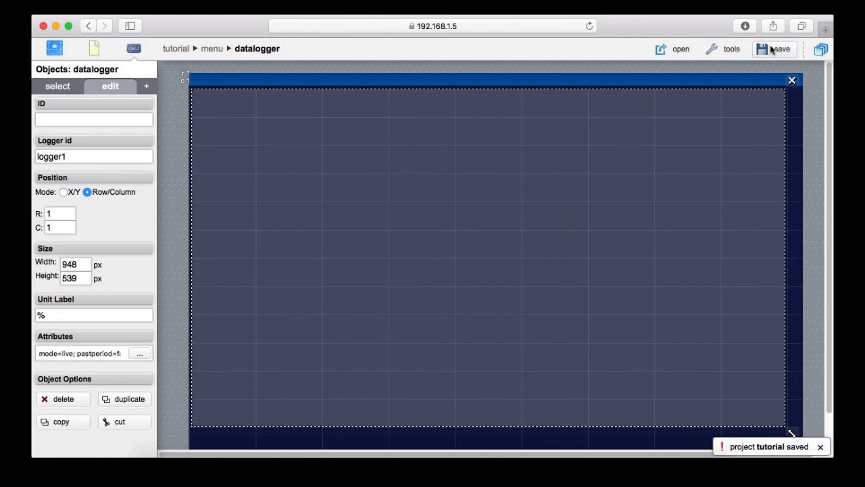
Open the tutorial project's live page and examine the popup values on the hourly CPU usage chart
left_click(674, 49)
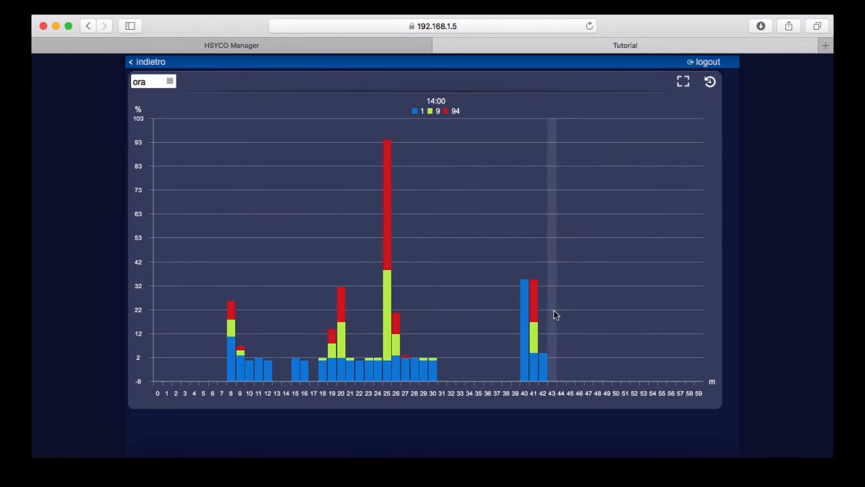
mouse_move(545, 355)
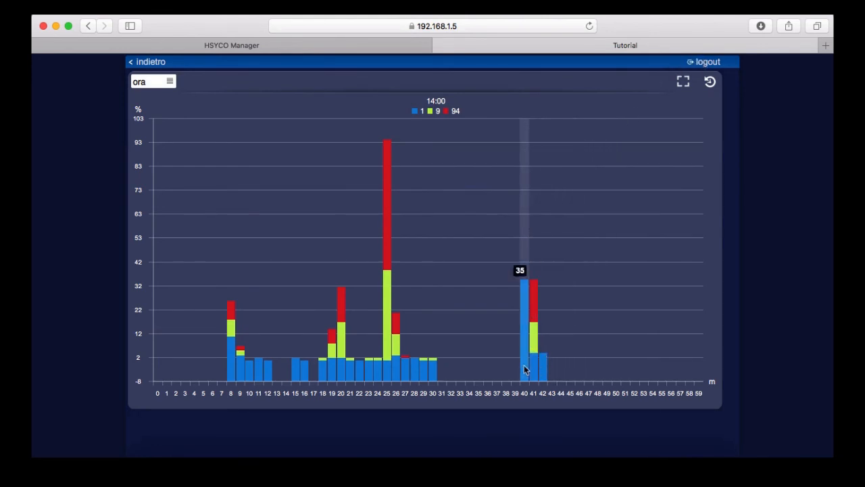